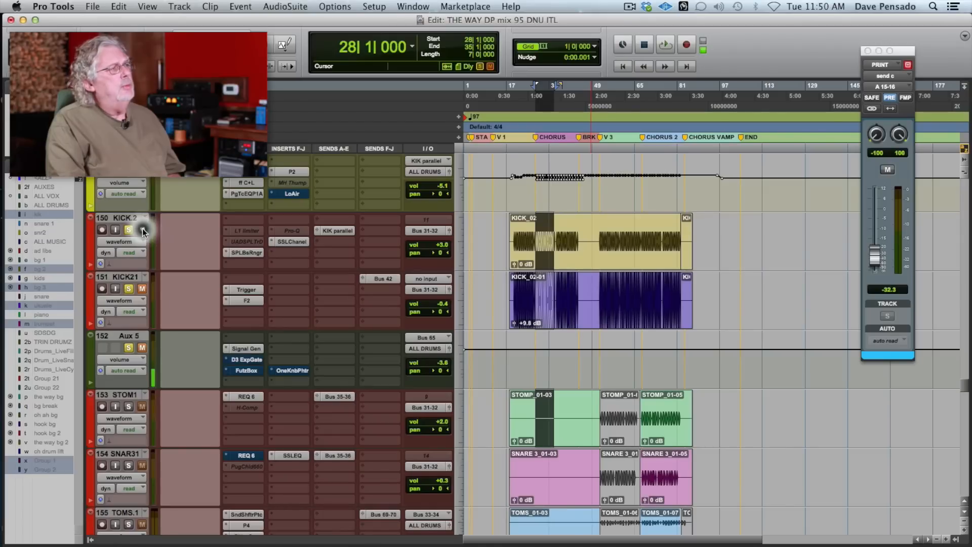
- Compare KICK.2 with the SPL Bass Ranger bypassed and active during chorus playback, and close the plug-in
super+click(254, 253)
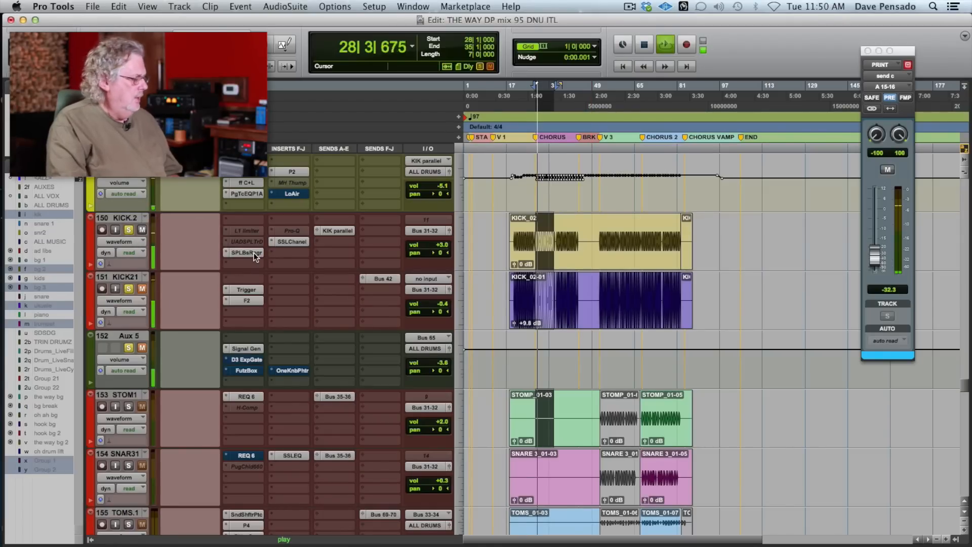
super+click(303, 241)
super+click(290, 243)
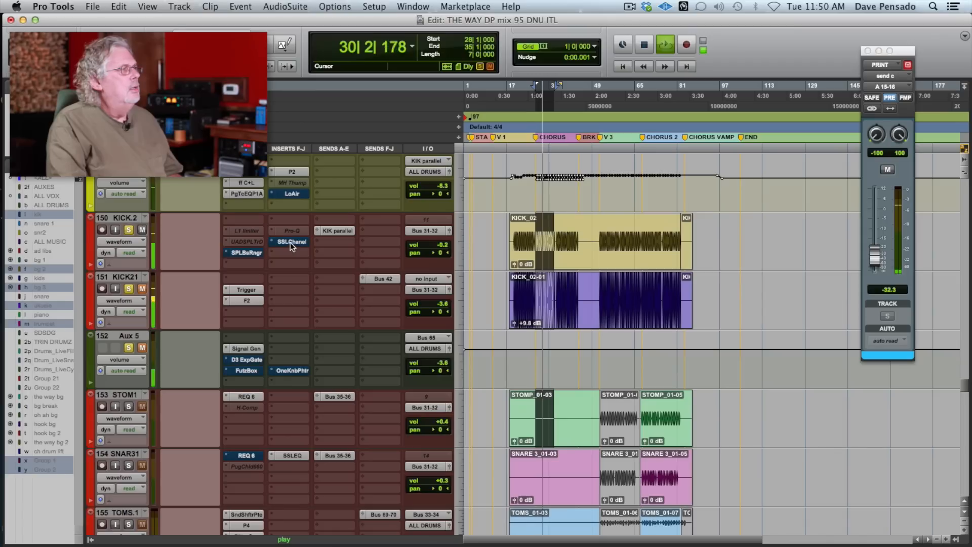
super+click(251, 253)
click(252, 253)
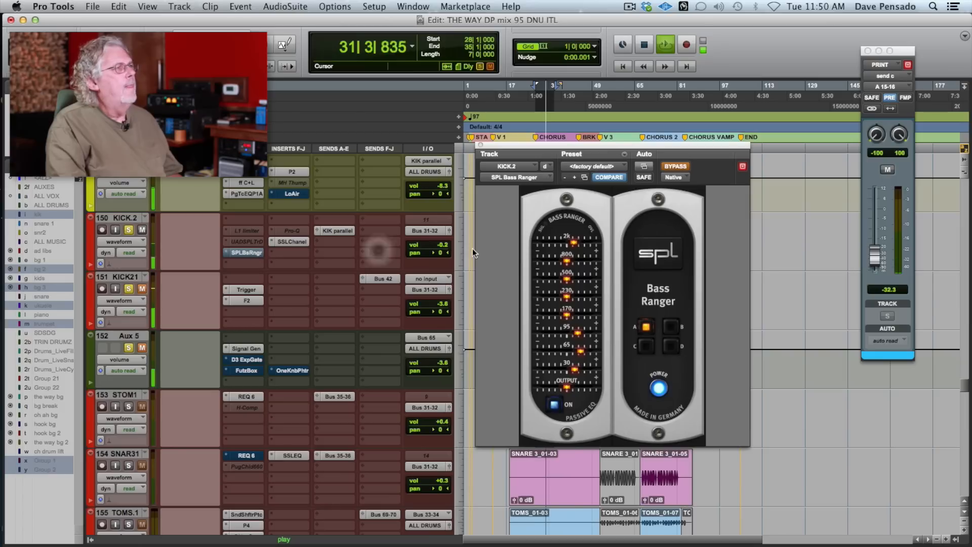
click(676, 167)
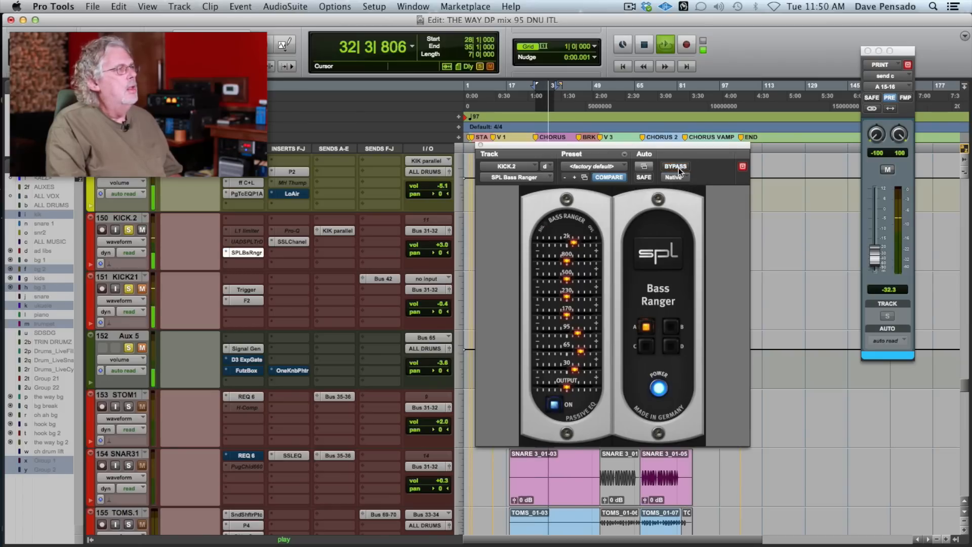
click(251, 251)
key(space)
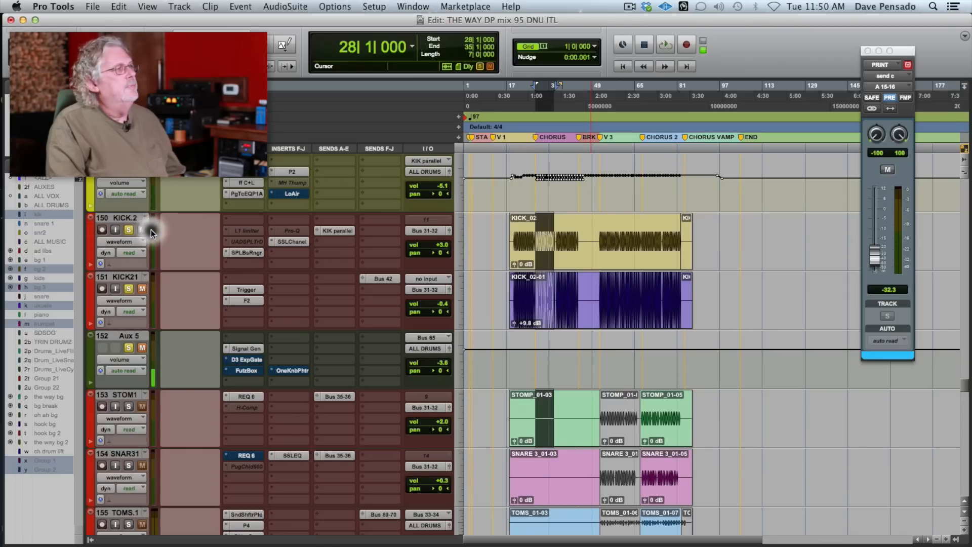
- Examine the d3 Compressor+Limiter and PuigTec EQP1A settings on the KIKDBXP parallel kick track, and close the plug-in window
click(254, 182)
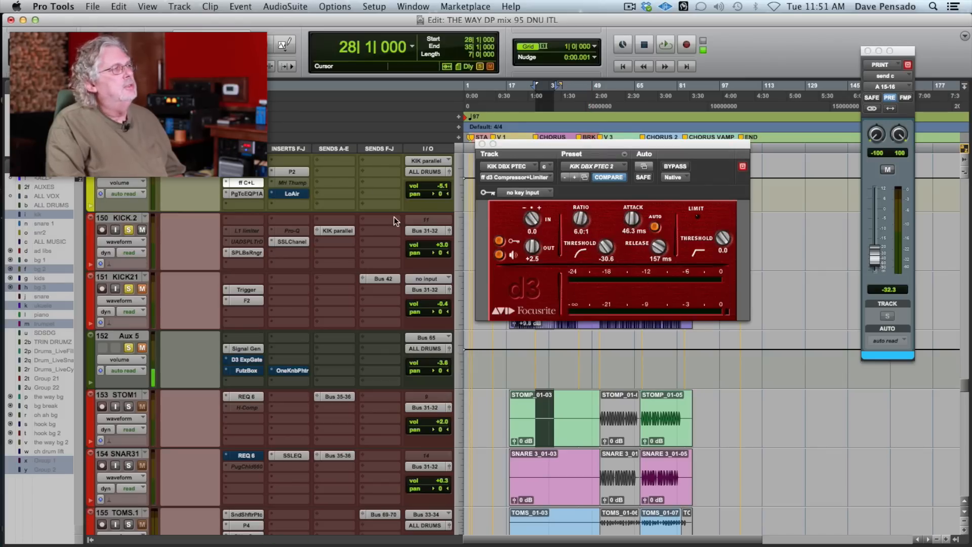
click(245, 193)
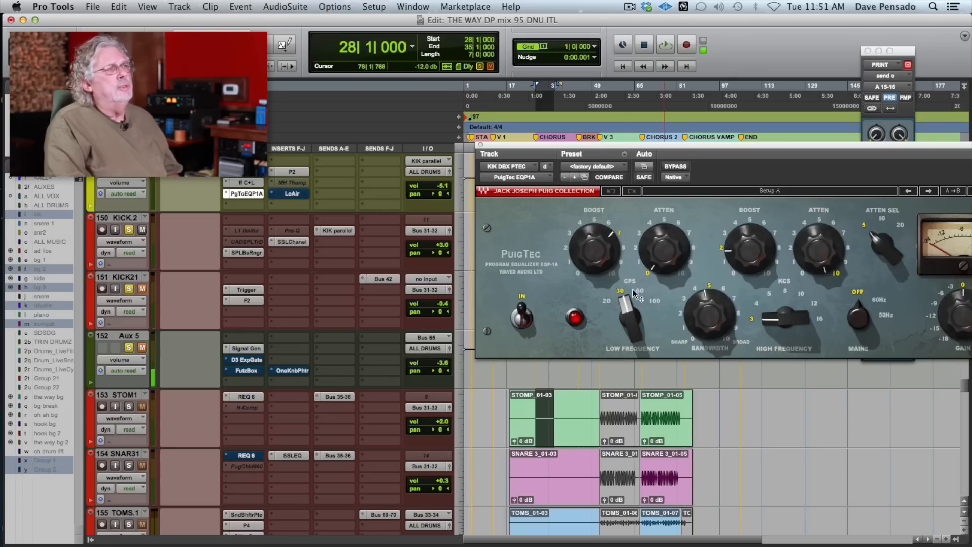
mouse_move(642, 293)
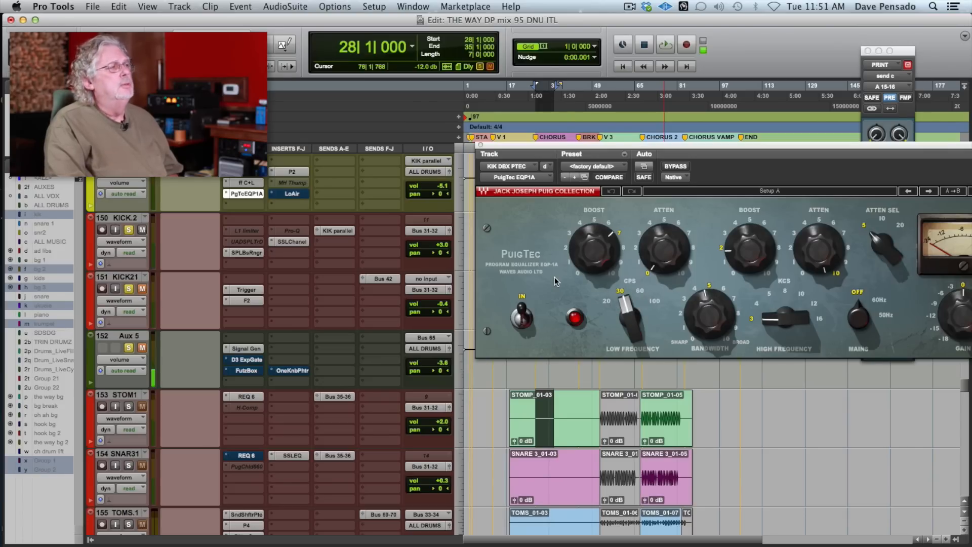
click(259, 198)
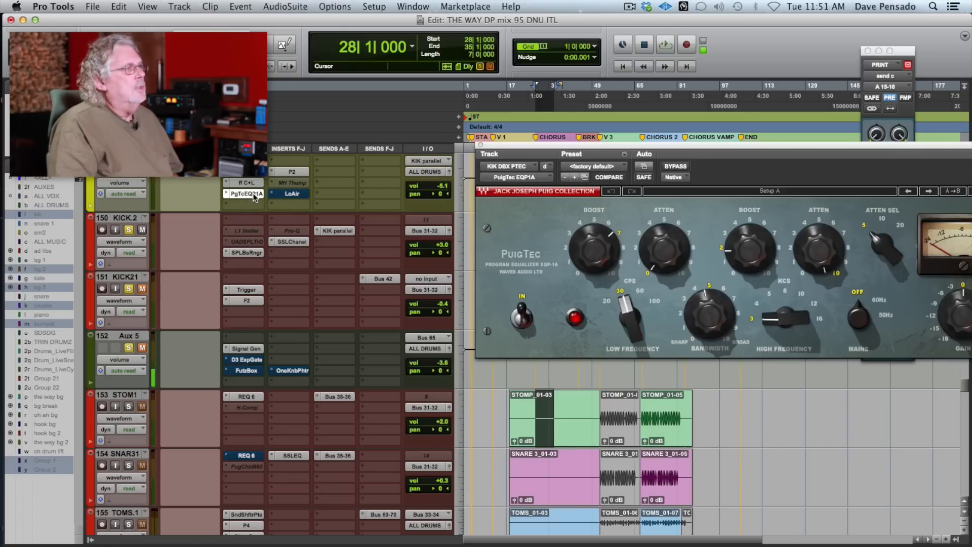
click(253, 195)
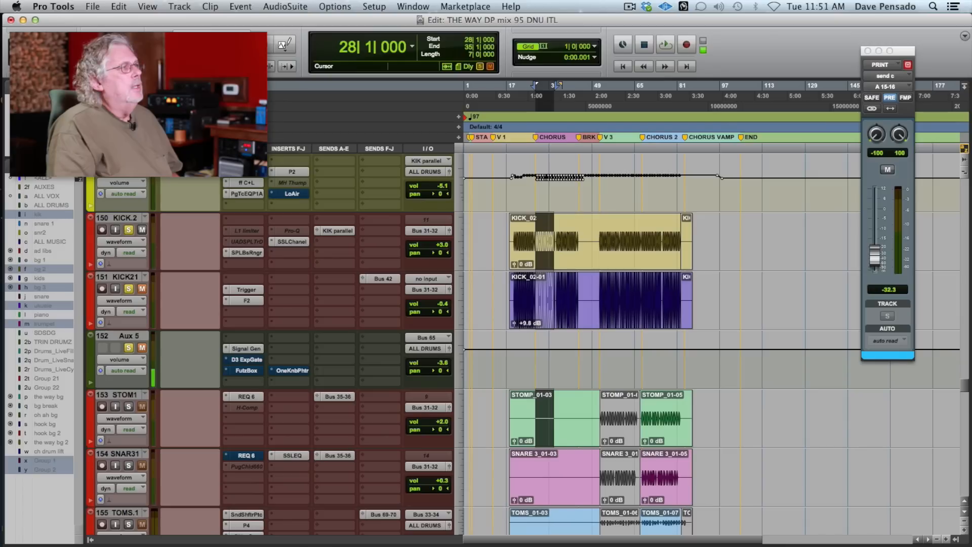
- Play the chorus and check the d3 Compressor+Limiter's gain reduction on the KIKDBXP track during playback
key(space)
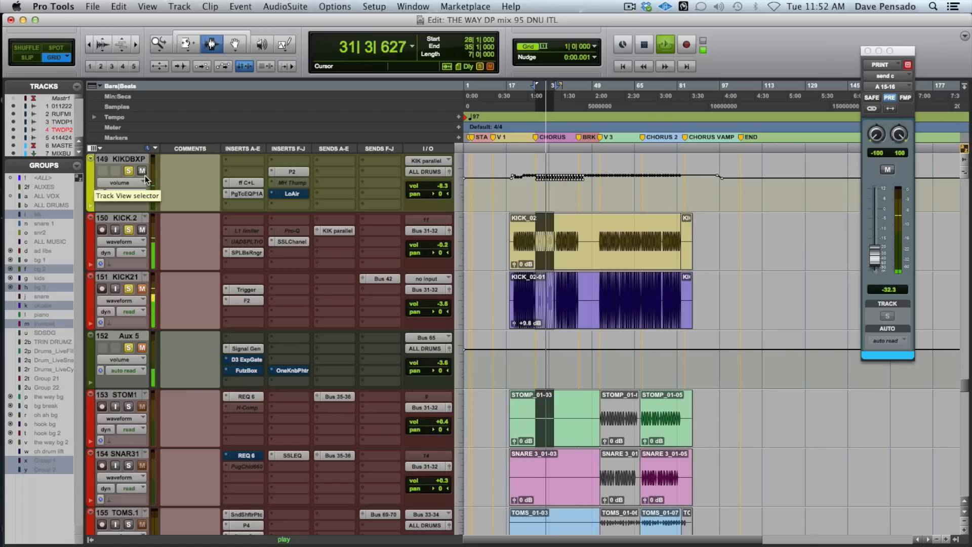
click(245, 183)
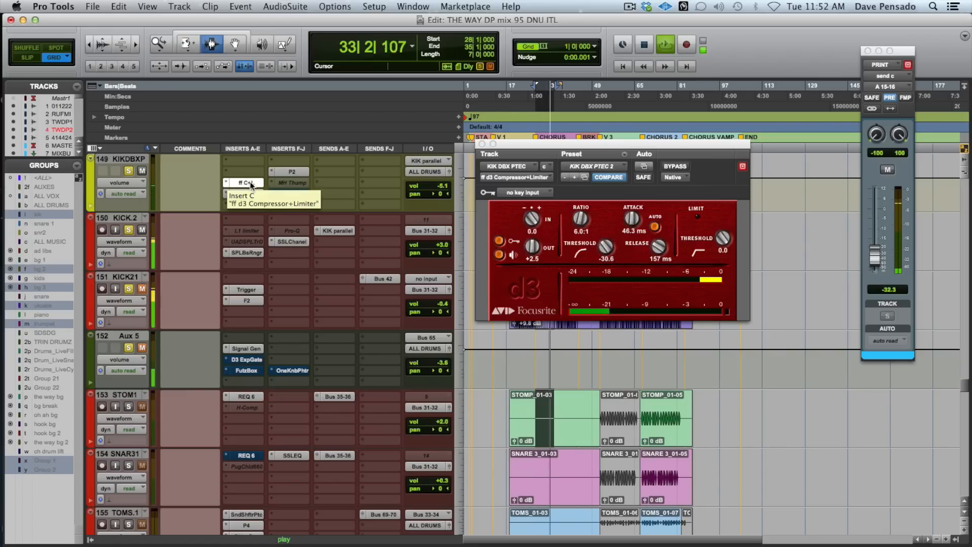
click(247, 183)
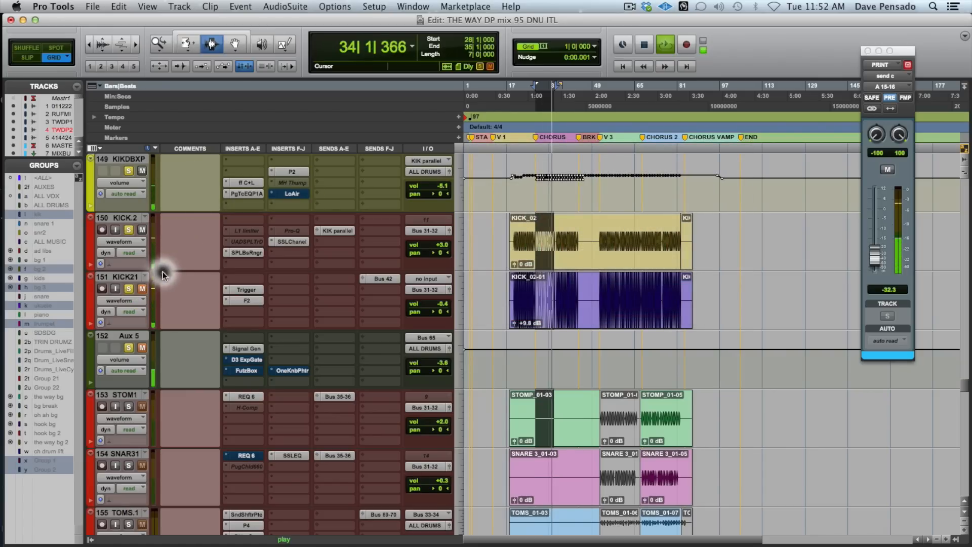
- Audition KICK21 and its Trigger plug-in against KICK.2 by toggling both tracks' mutes, and stop playback
click(142, 288)
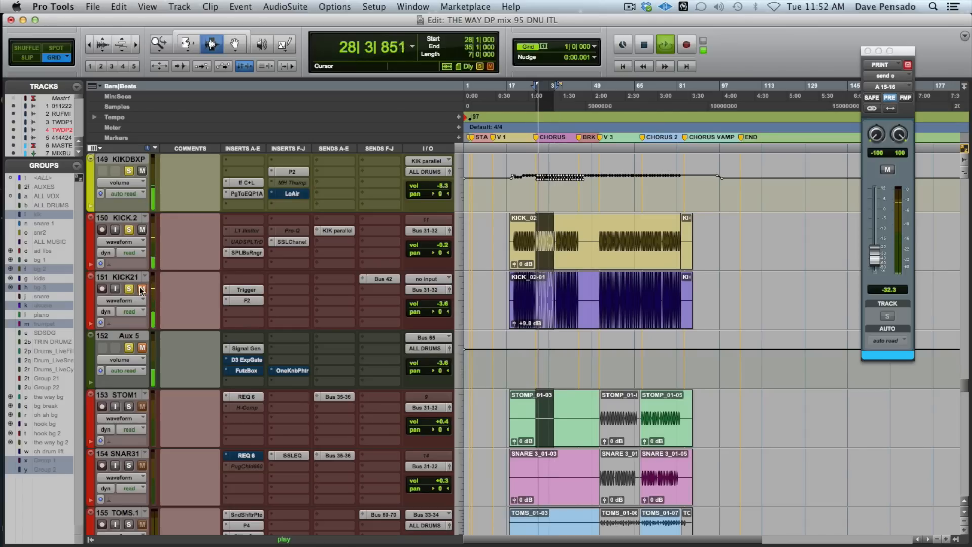
click(242, 298)
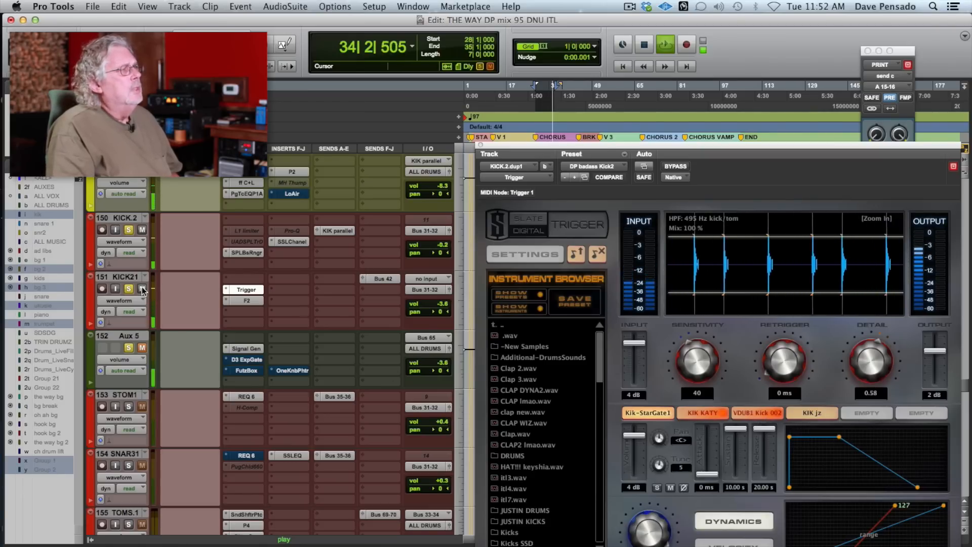
click(141, 231)
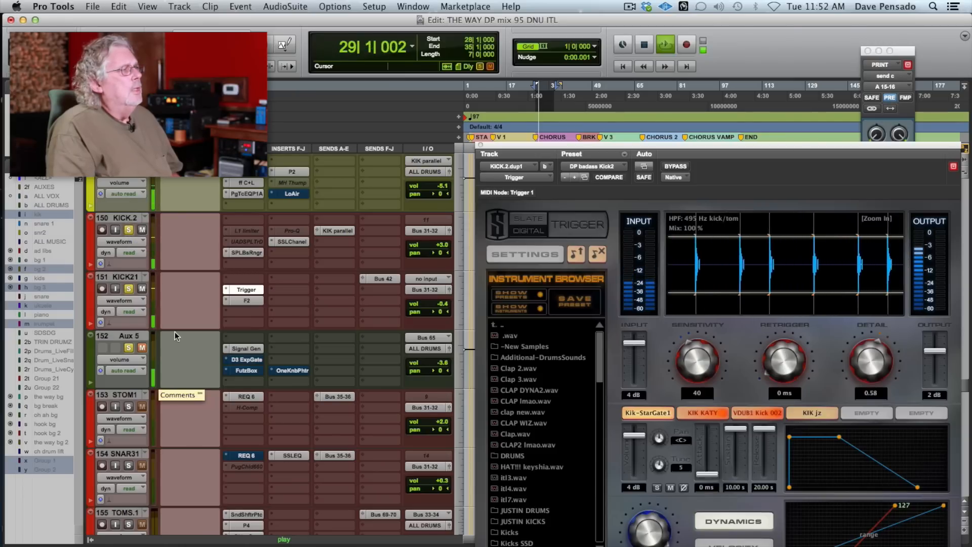
key(space)
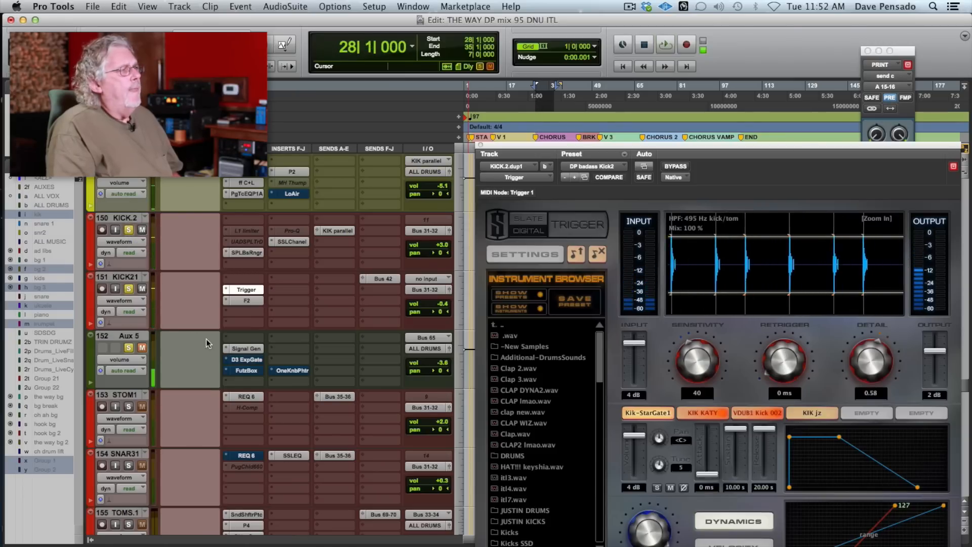
- Check the Signal Generator on Aux 5 with its mute toggled, and take the track's Expander/Gate out of bypass
click(250, 348)
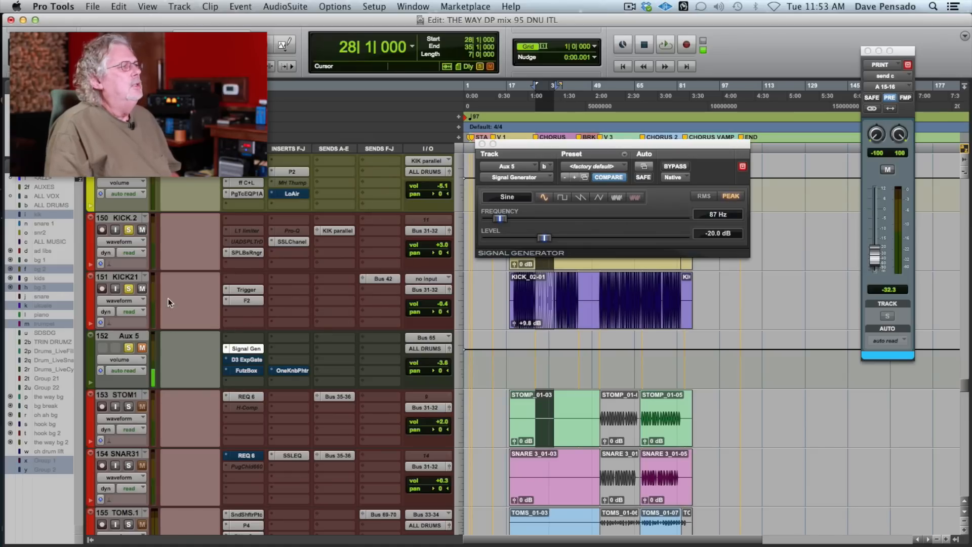
click(142, 349)
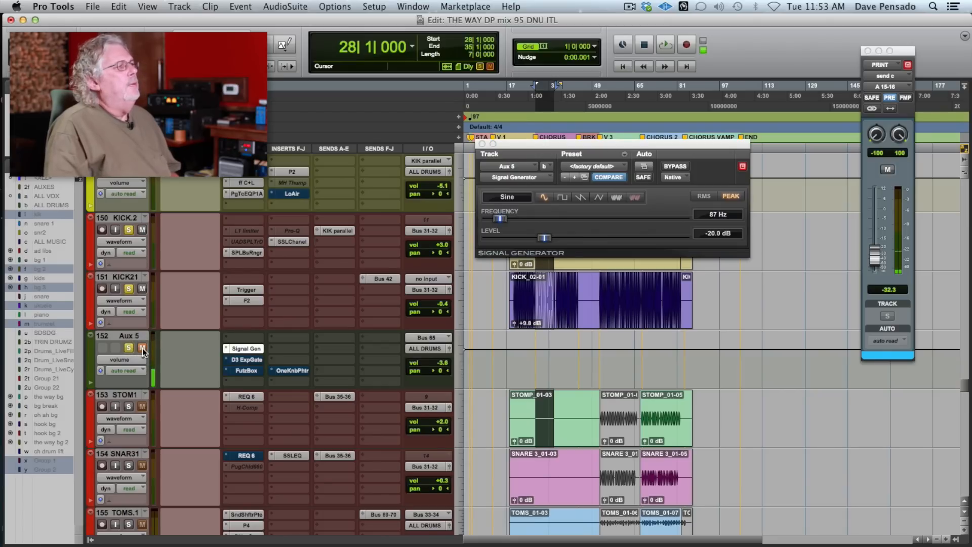
click(243, 360)
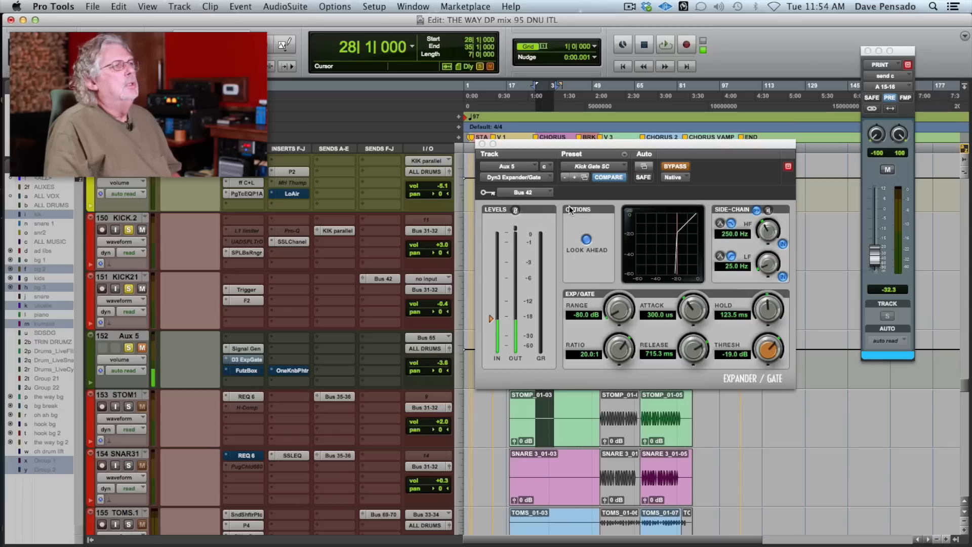
click(673, 164)
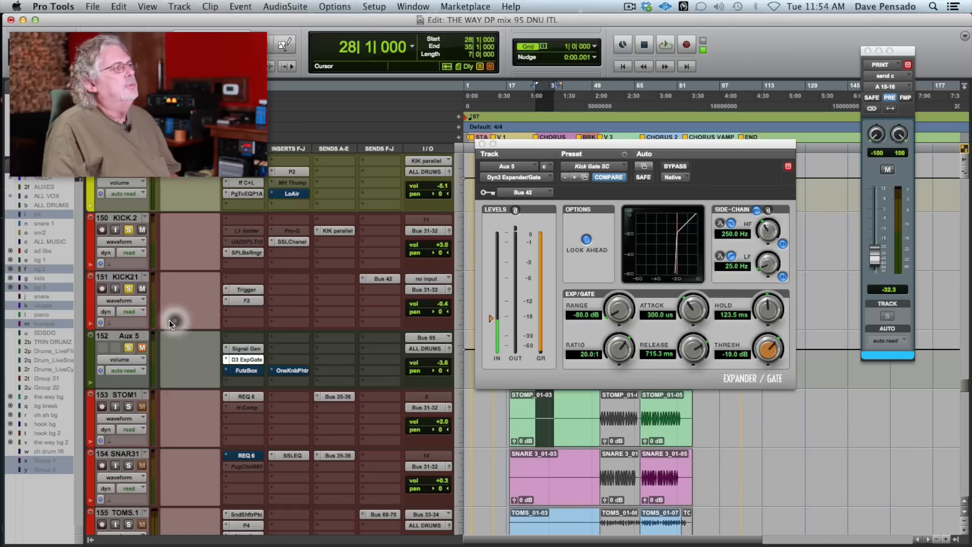
- Audition the gated Aux 5 tone over the chorus by toggling the mutes of KICK21 and Aux 5, and stop playback
key(space)
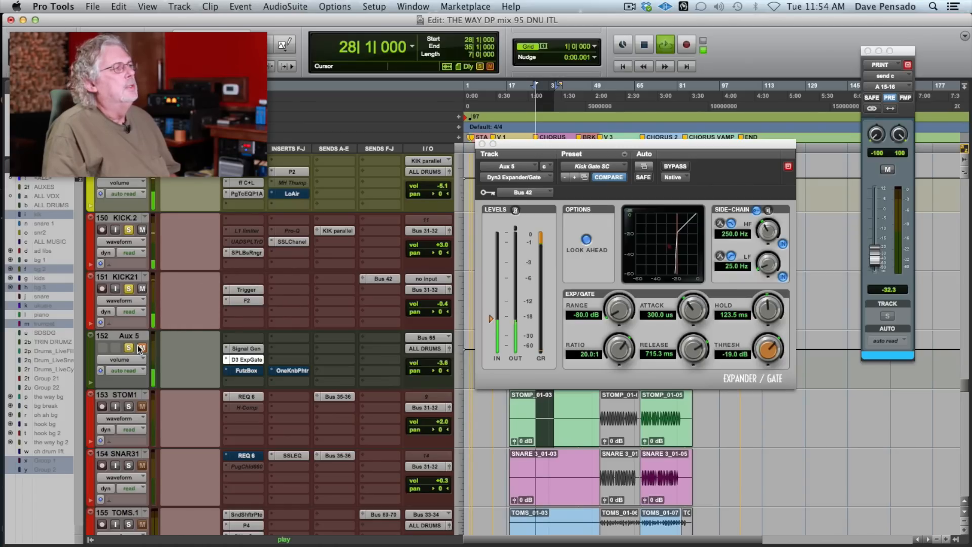
click(142, 289)
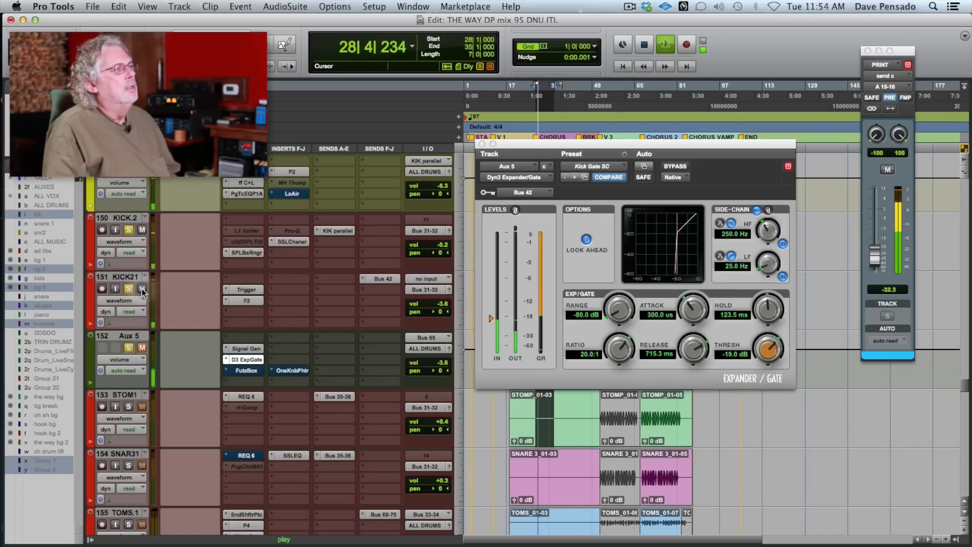
key(space)
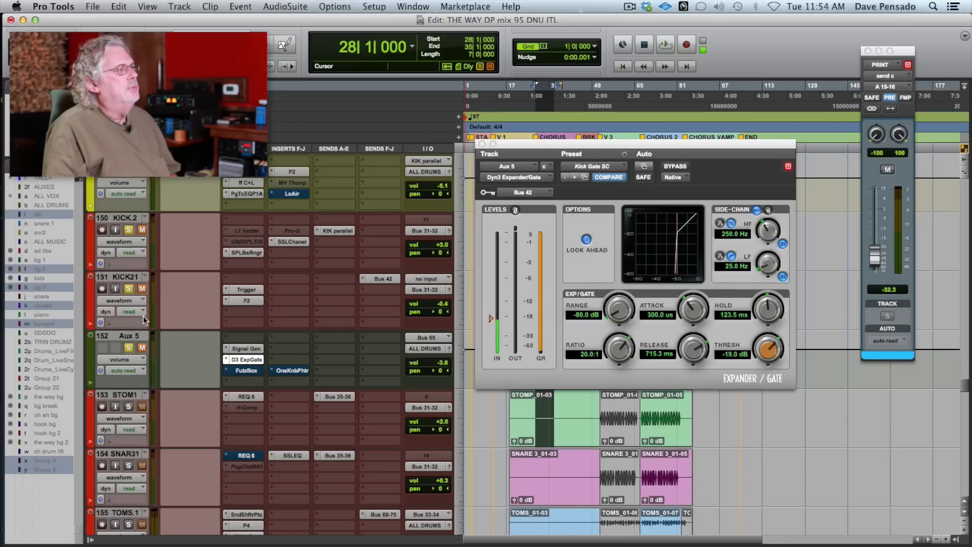
click(142, 347)
key(space)
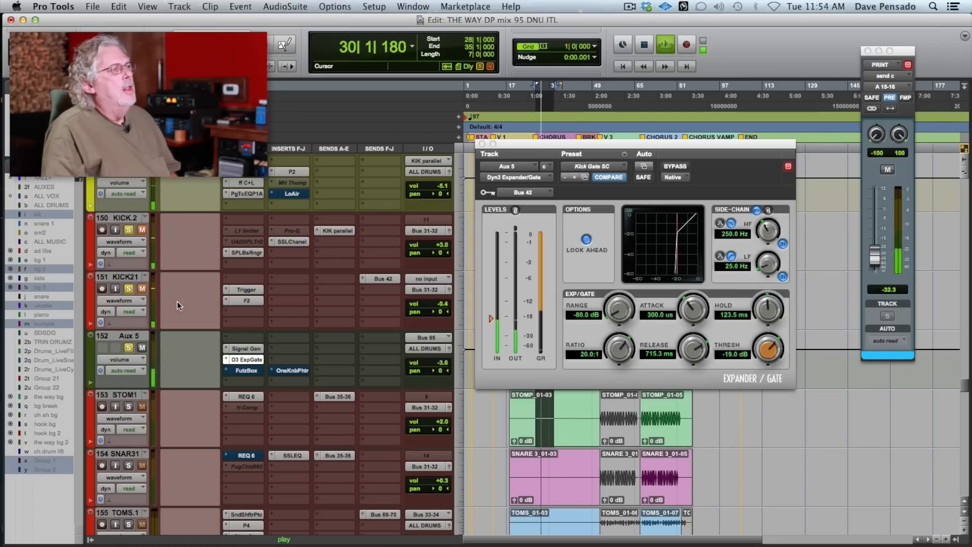
key(space)
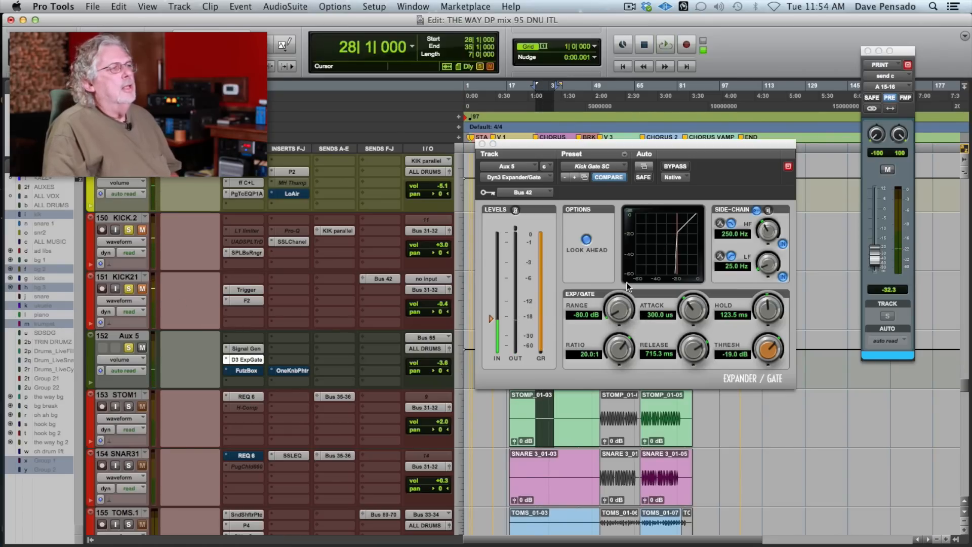
- Lengthen the Aux 5 Expander/Gate's release to 1.4 s while the chorus plays
click(692, 351)
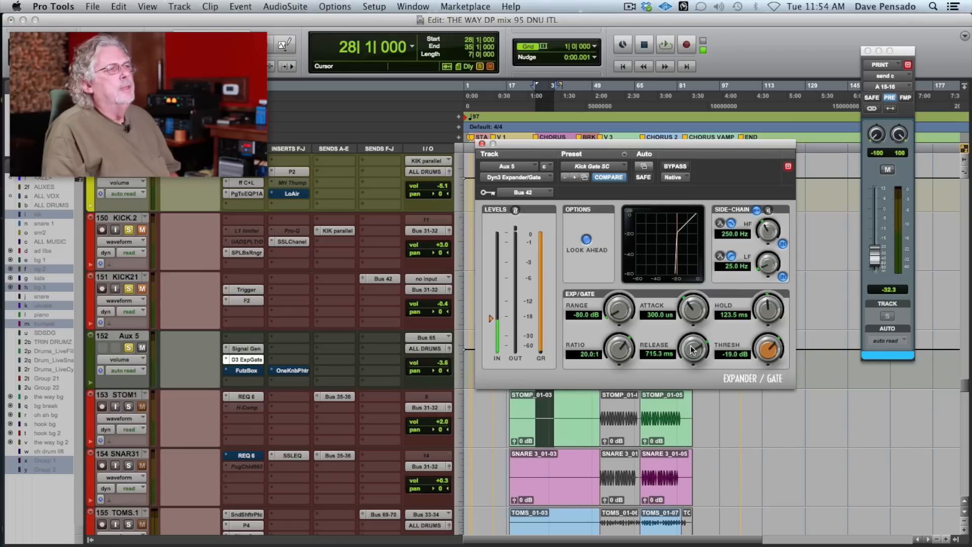
key(space)
drag(693, 347, 699, 335)
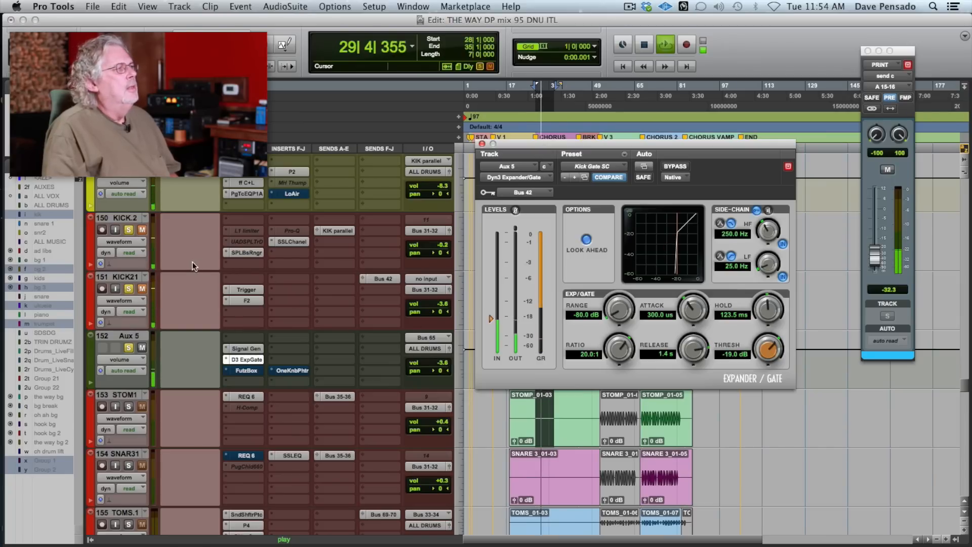
- Compare the kick with and without the long-release Aux 5 tone by toggling the mutes of KICK21, KICK.2 and Aux 5
click(142, 289)
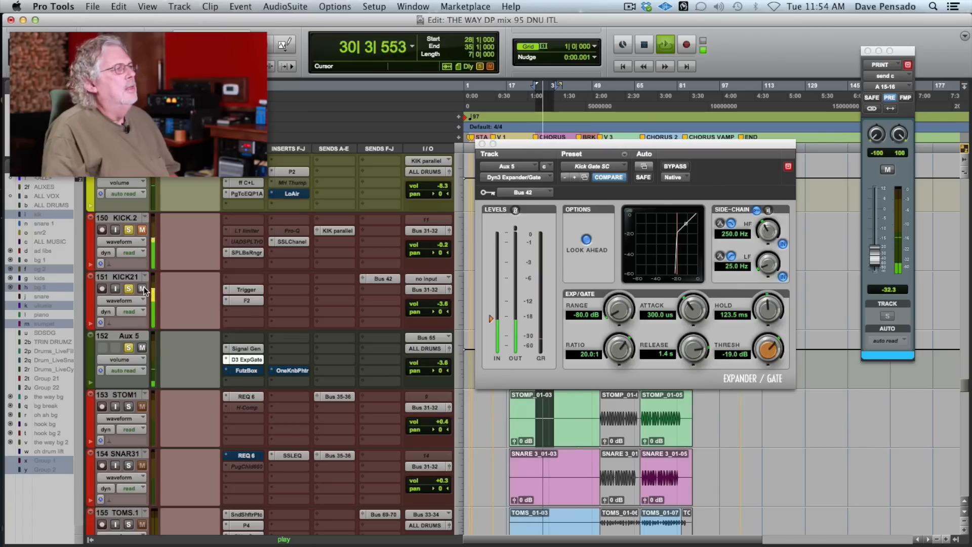
click(143, 347)
click(143, 348)
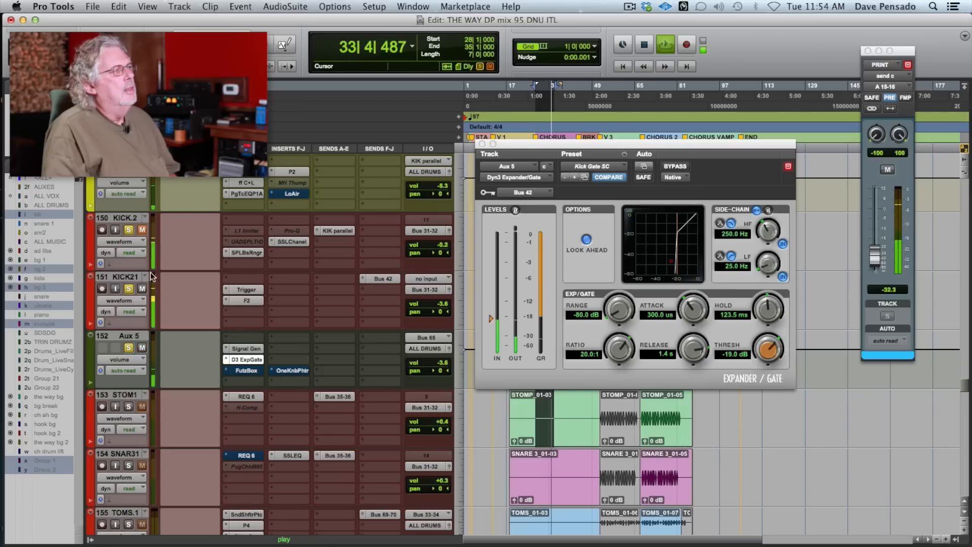
click(142, 229)
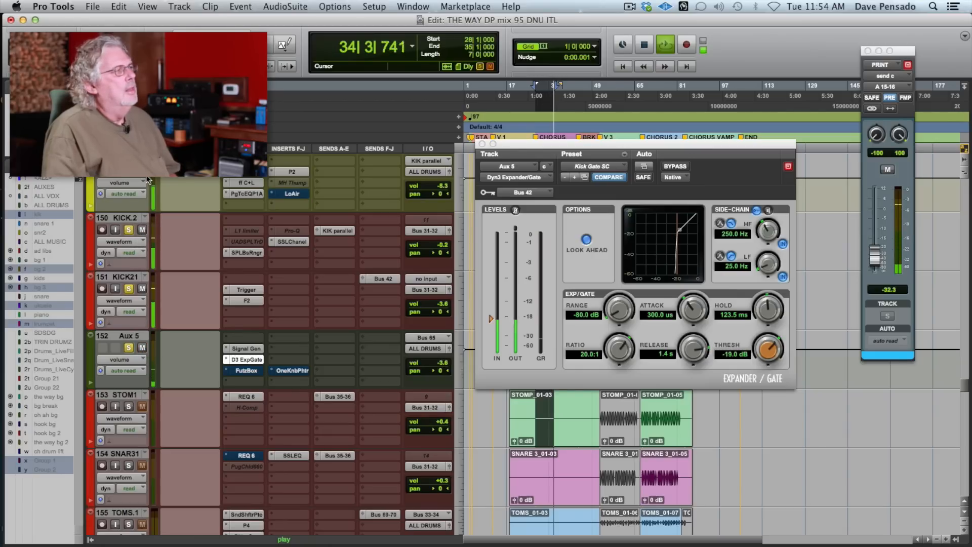
click(141, 348)
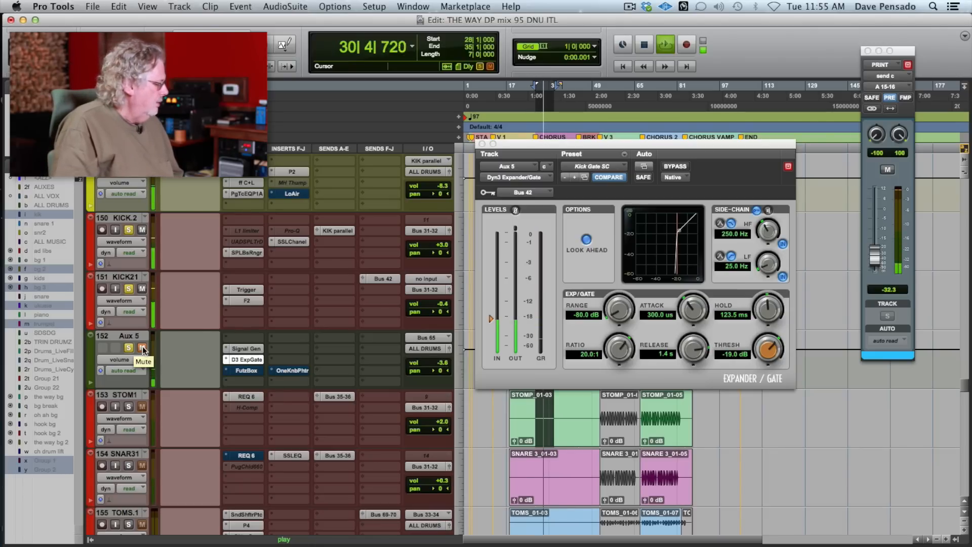
click(142, 347)
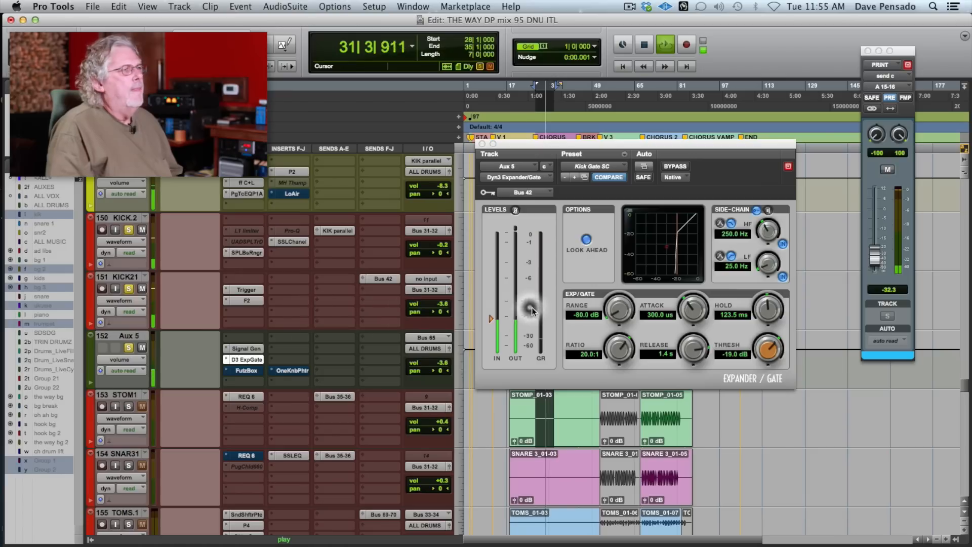
- Set the Aux 5 Expander/Gate's release to 151.2 ms, and toggle the KICK21 mute with playback stopped
drag(697, 341, 683, 372)
key(space)
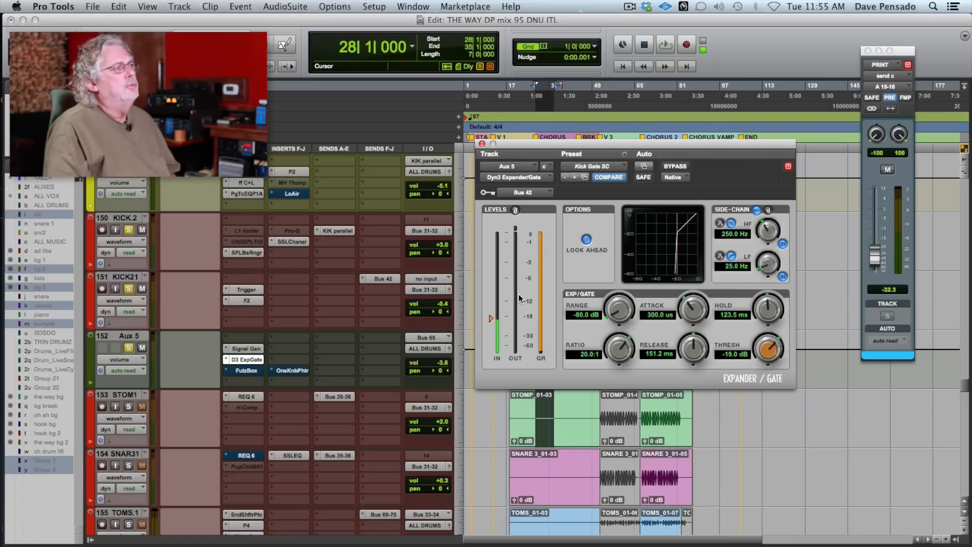
click(141, 289)
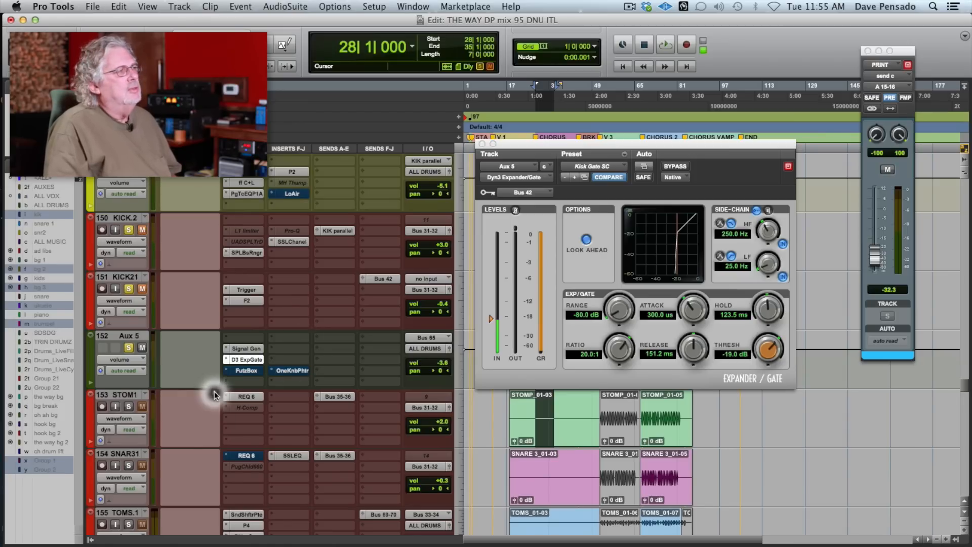
- Open the FutzBox on Aux 5, reposition its window, and audition the chorus with the plug-in still bypassed
click(251, 369)
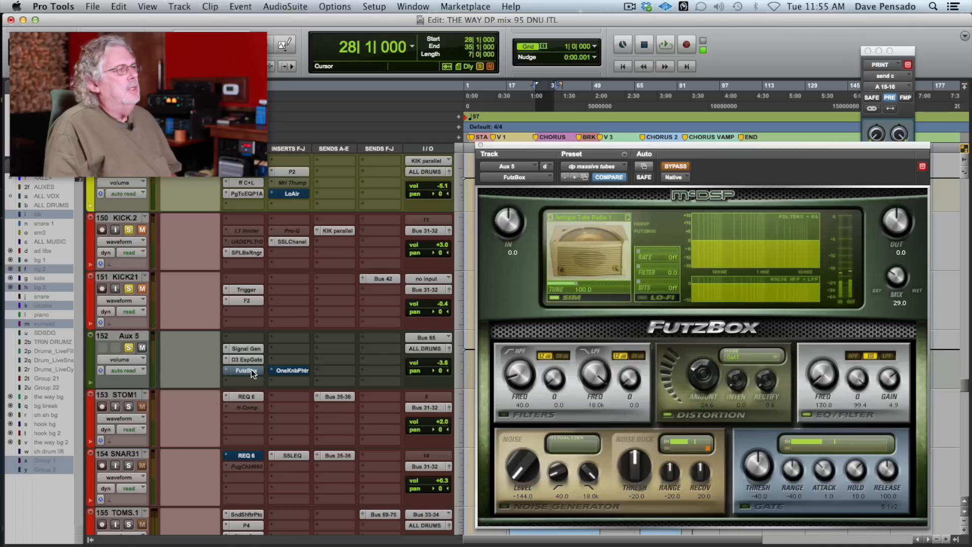
drag(674, 145, 594, 129)
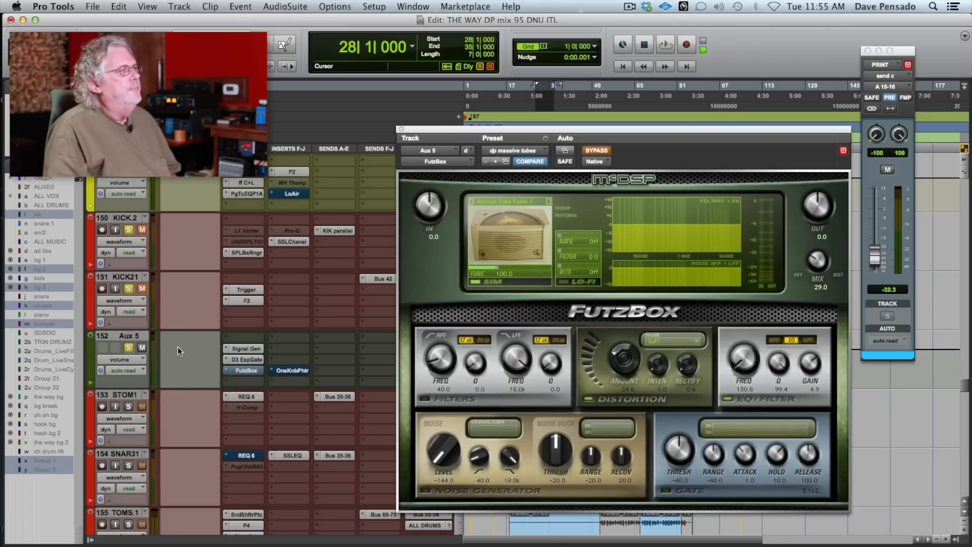
key(space)
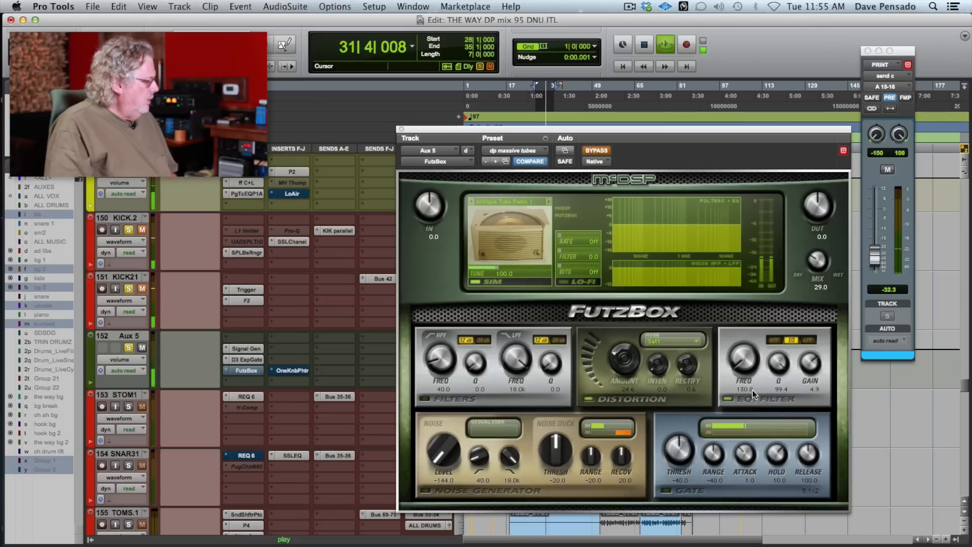
key(space)
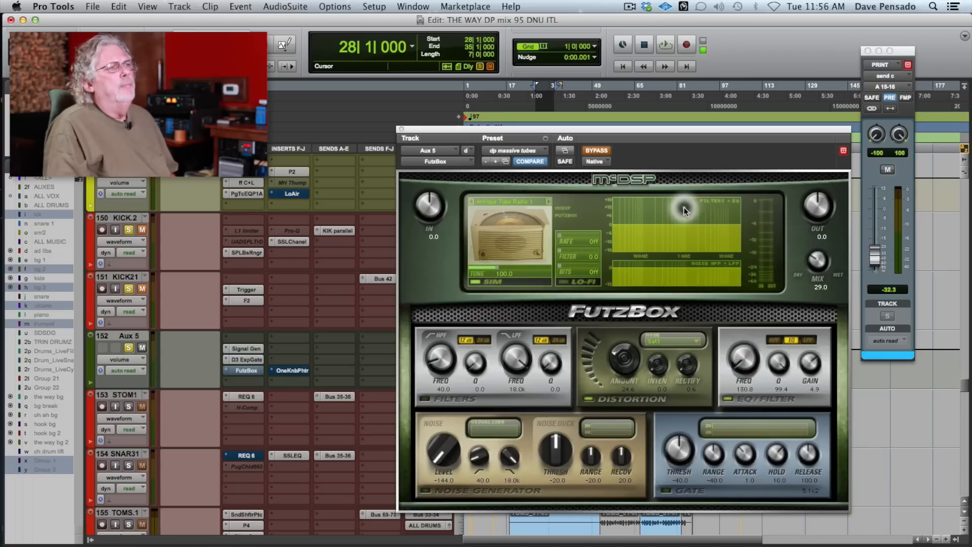
- Activate the Aux 5 FutzBox during chorus playback, try its mix at 100, and settle the mix at 14.8
key(space)
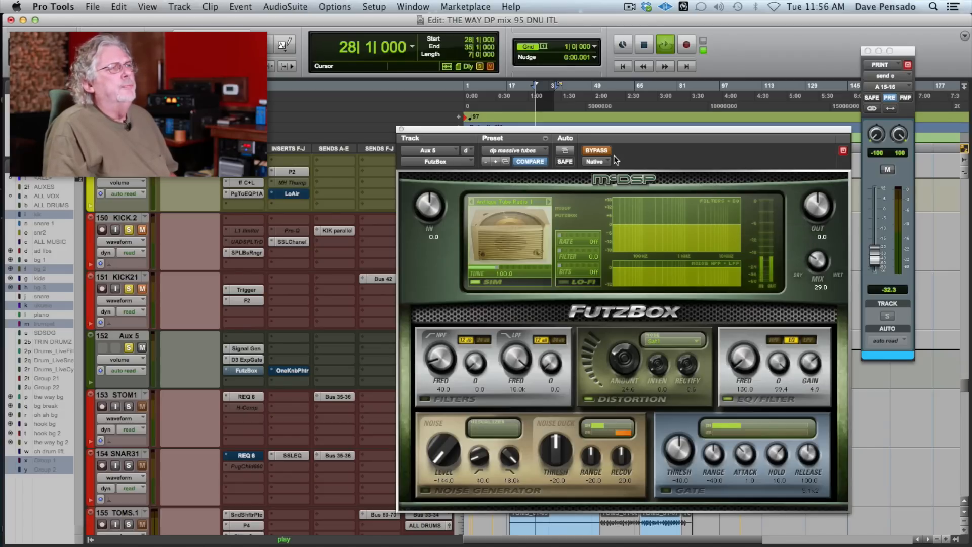
click(601, 151)
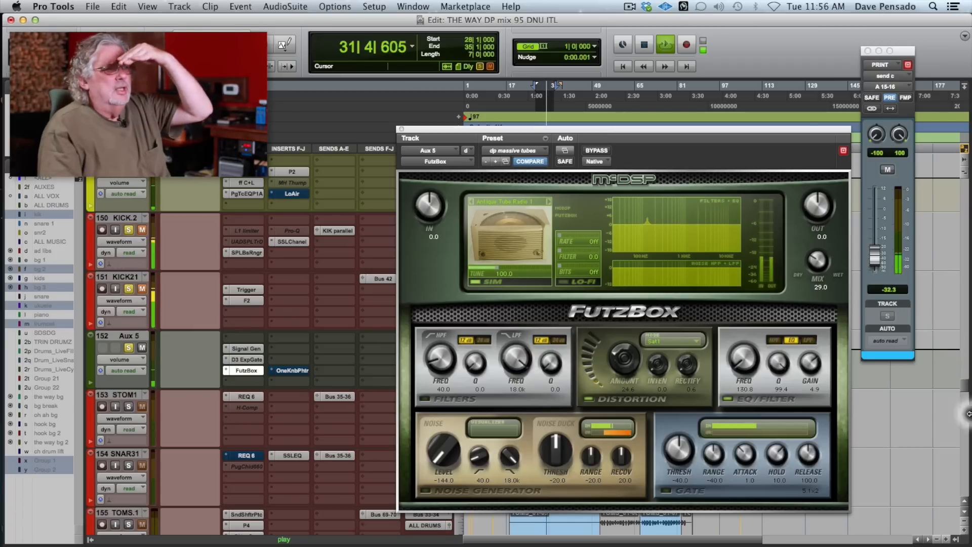
drag(810, 260, 815, 244)
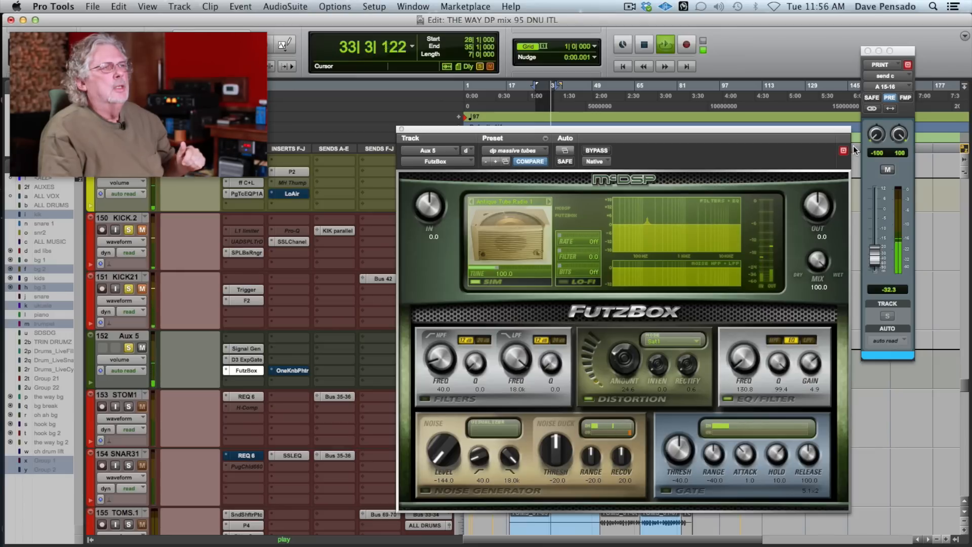
drag(853, 147, 822, 235)
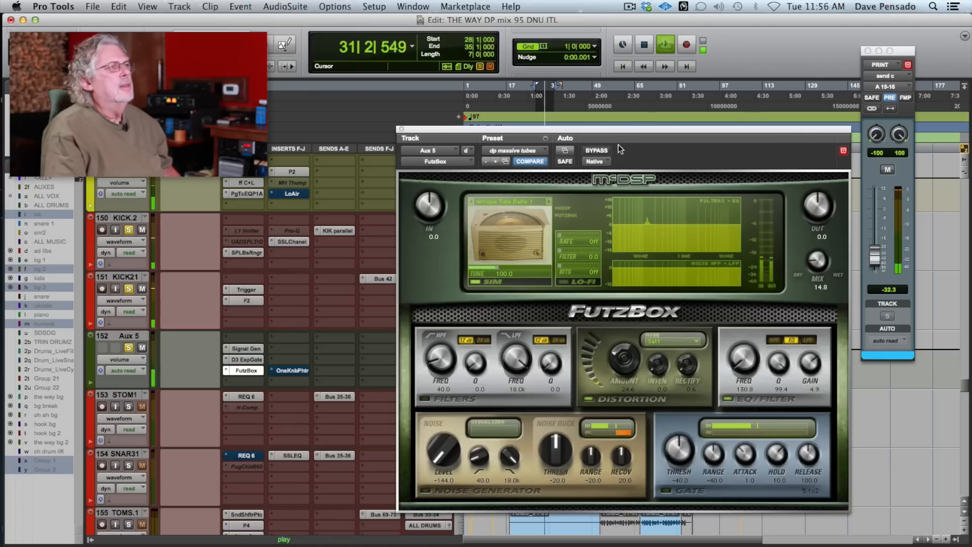
- Compare the Aux 5 tone with and without FutzBox by toggling its bypass during playback, and stop playback
click(597, 151)
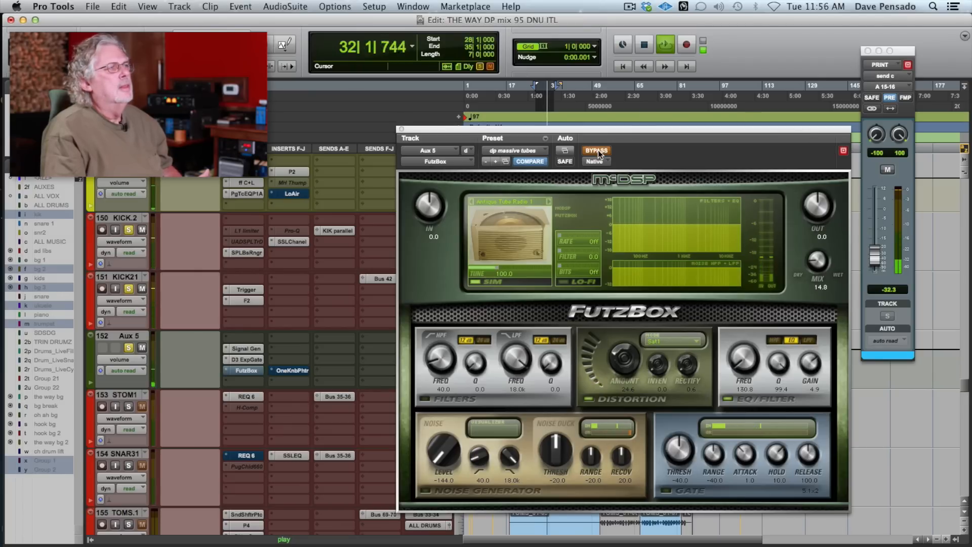
click(597, 152)
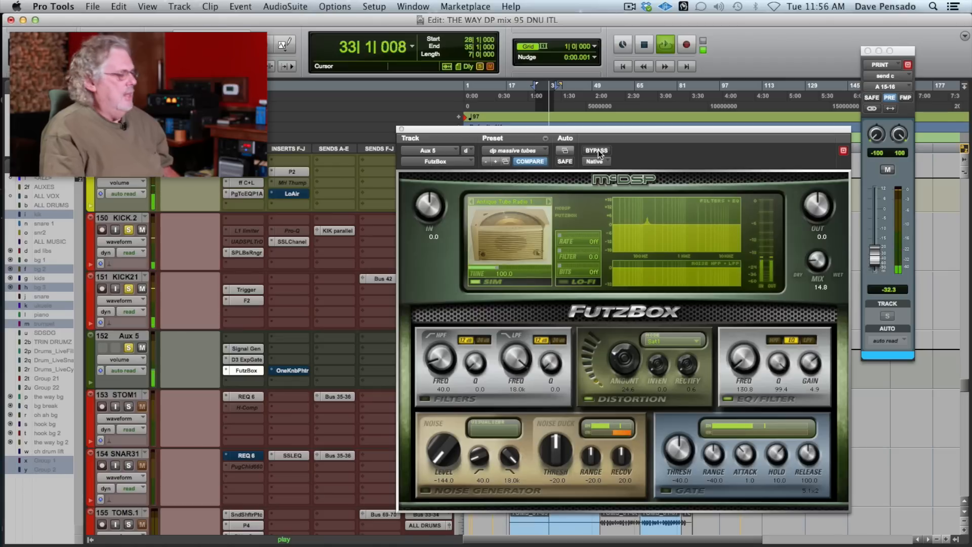
key(space)
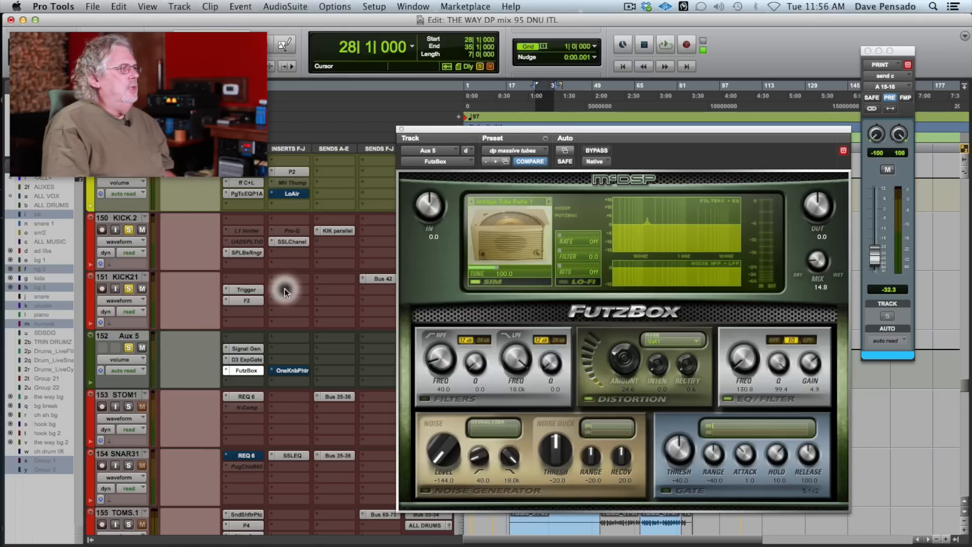
- Bypass FutzBox on Aux 5, activate OneKnob Phatter during chorus playback, and raise its knob to just below 5
super+click(247, 369)
click(281, 370)
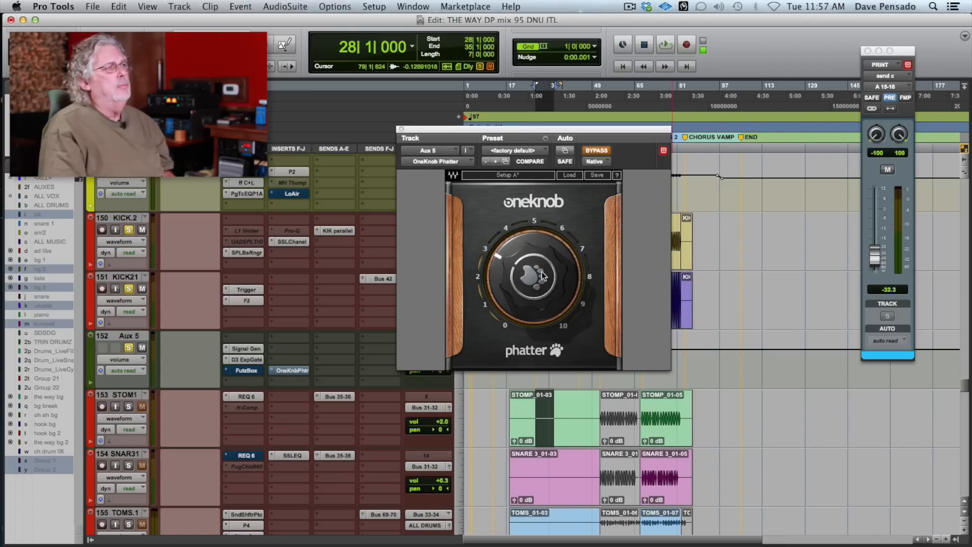
key(space)
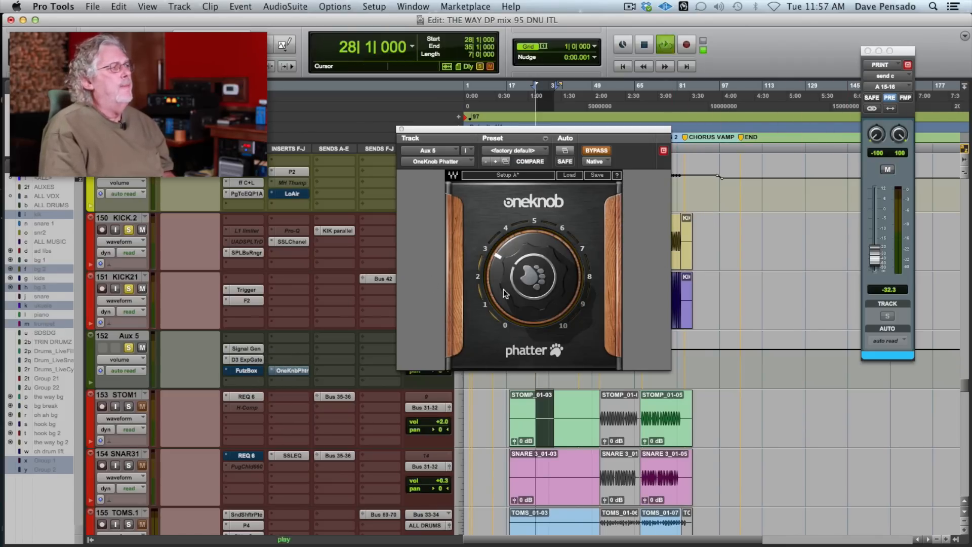
click(599, 151)
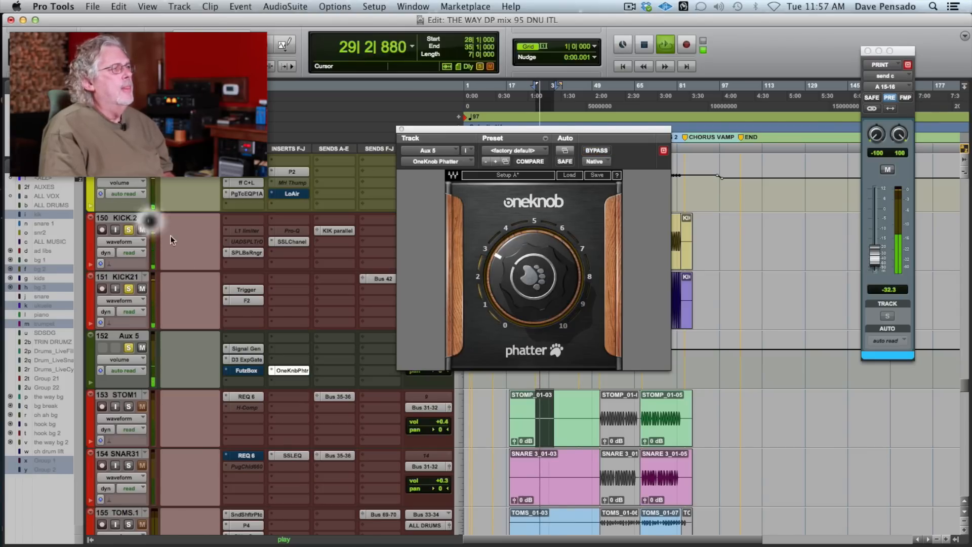
mouse_move(543, 276)
mouse_down()
mouse_move(543, 217)
mouse_move(543, 259)
mouse_up()
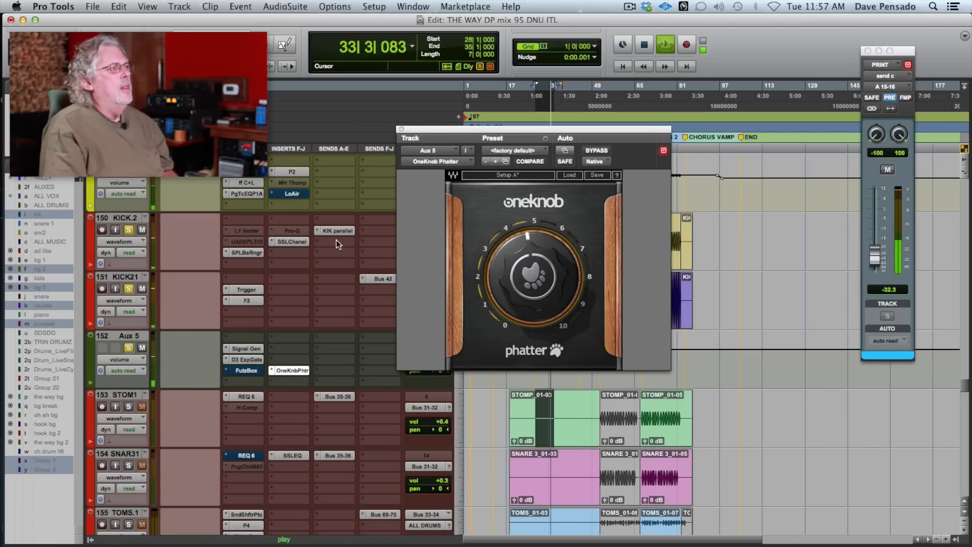
- Reactivate FutzBox on Aux 5 alongside OneKnob Phatter while the chorus plays
click(253, 371)
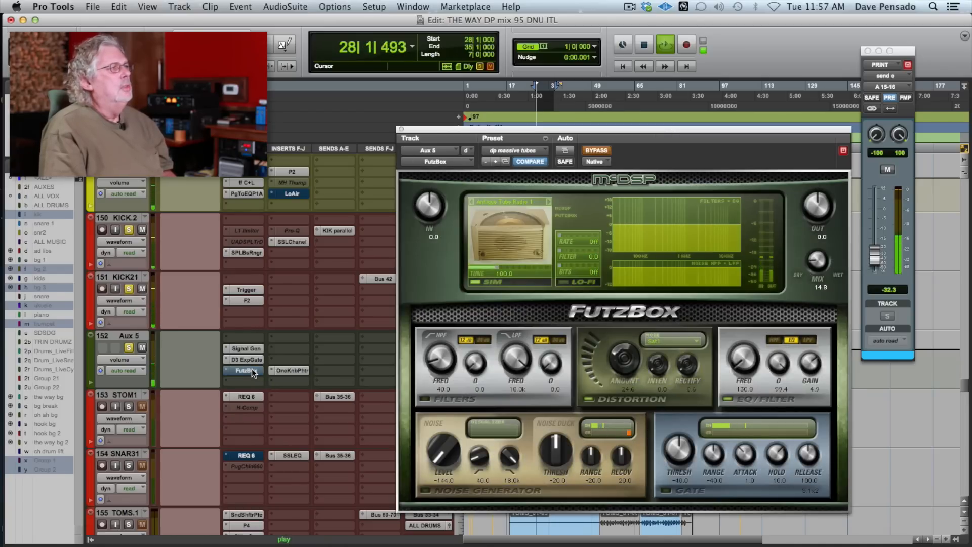
click(596, 150)
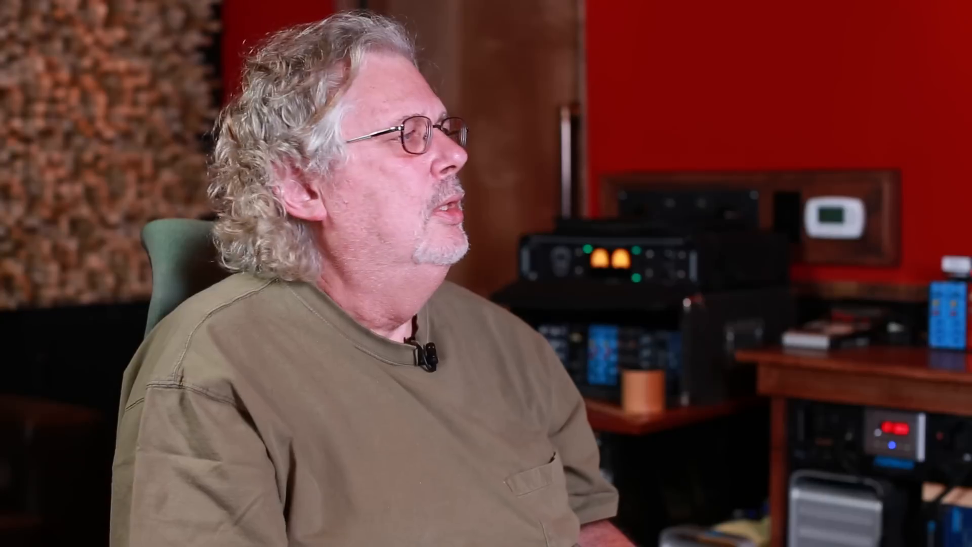